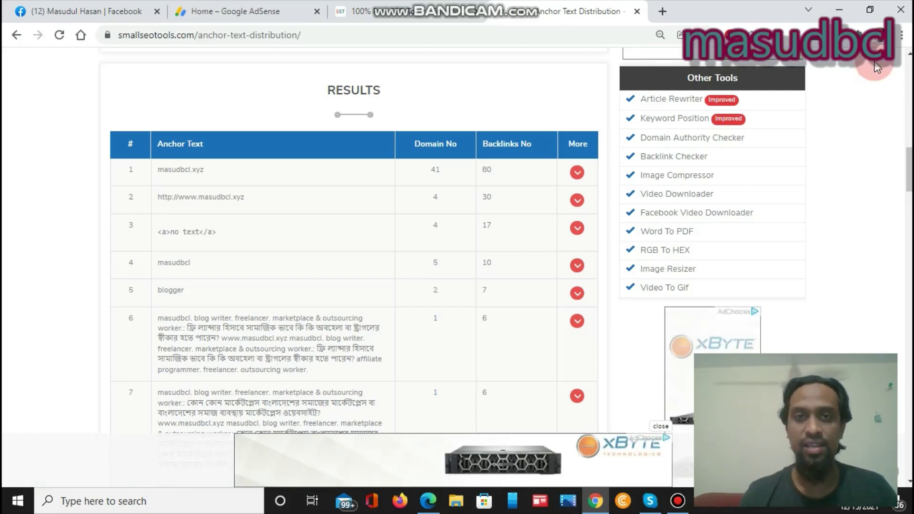
# Leave the anchor text results and go to the SmallSEOTools home page.
pyautogui.click(686, 197)
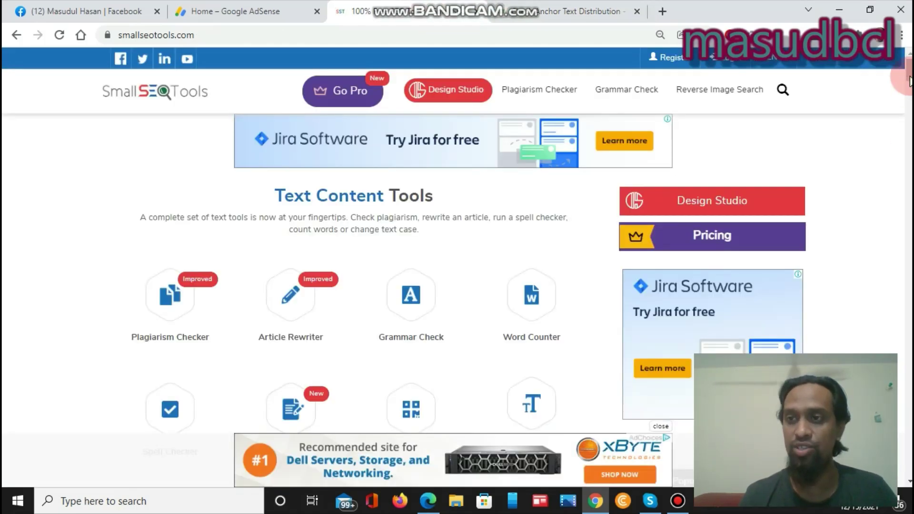
# Scroll down to the BackLink Tools section and launch the Anchor Text Distribution tool.
pyautogui.scroll(-10, 909, 77)
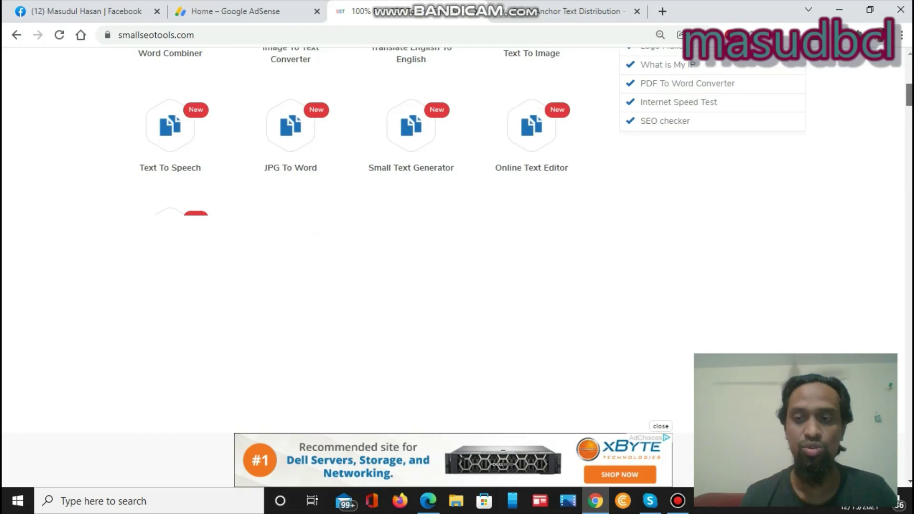
pyautogui.scroll(-4, 354, 257)
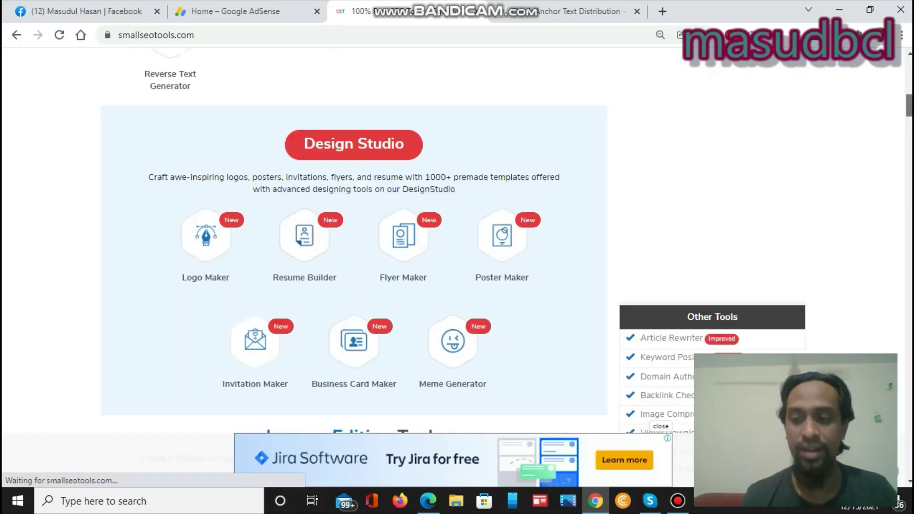
pyautogui.scroll(-6, 354, 257)
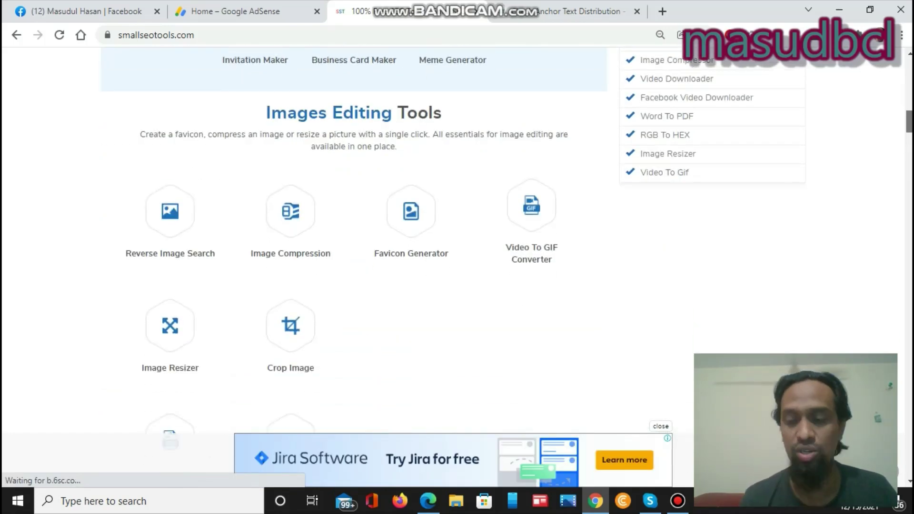
pyautogui.scroll(-5, 354, 257)
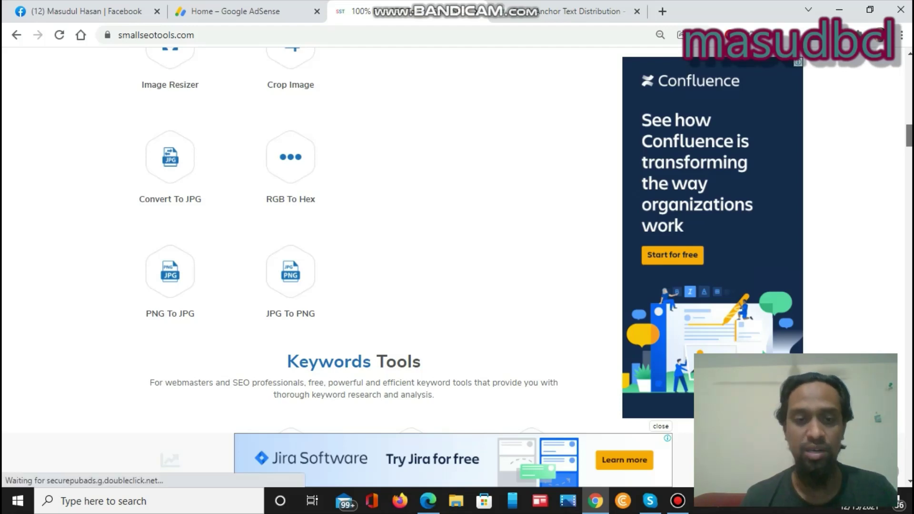
pyautogui.scroll(-13, 354, 238)
pyautogui.scroll(5, 354, 238)
pyautogui.scroll(4, 354, 238)
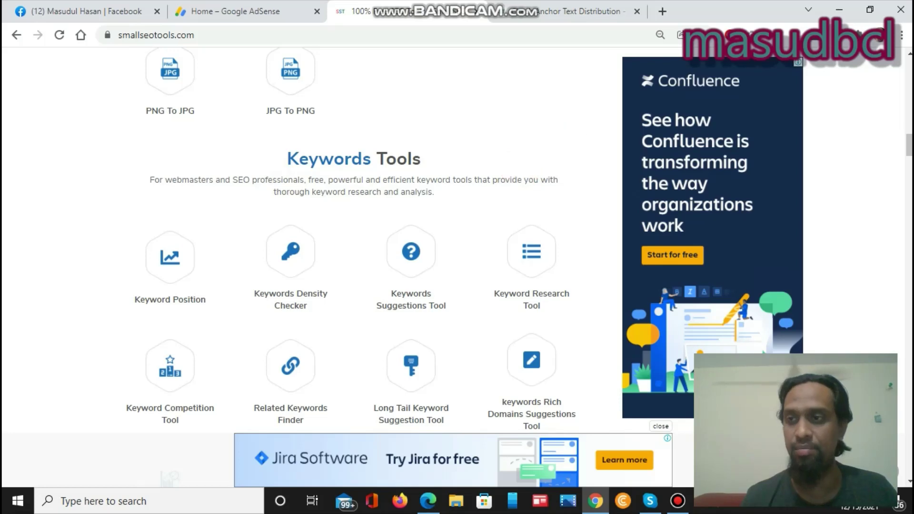
pyautogui.scroll(-4, 908, 152)
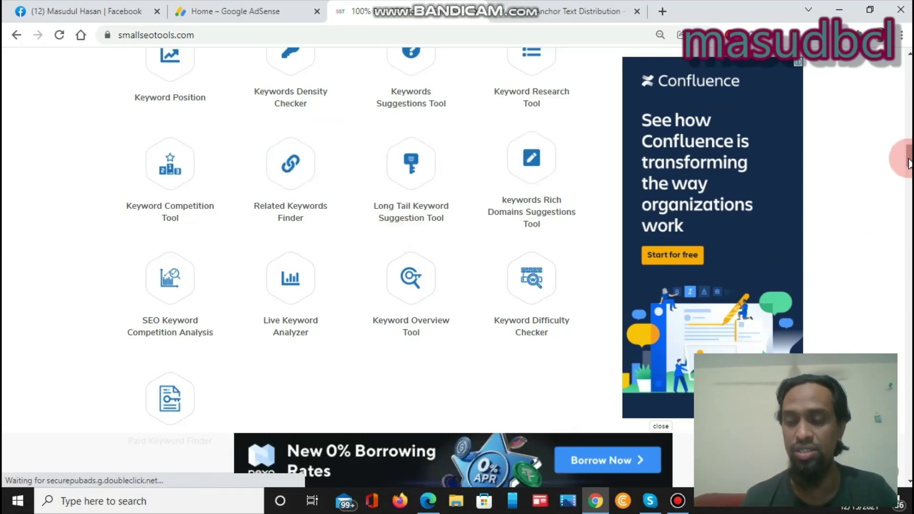
pyautogui.moveTo(907, 162); pyautogui.dragTo(909, 183)
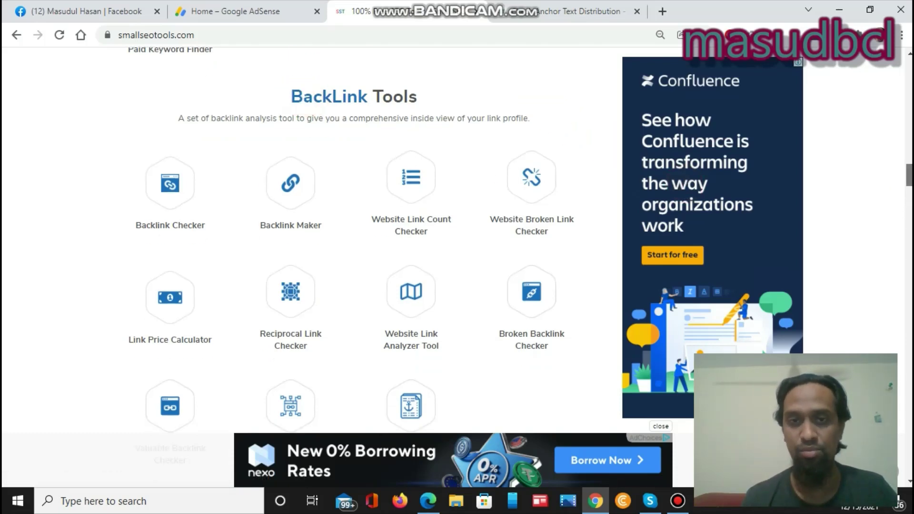
pyautogui.scroll(-2, 479, 260)
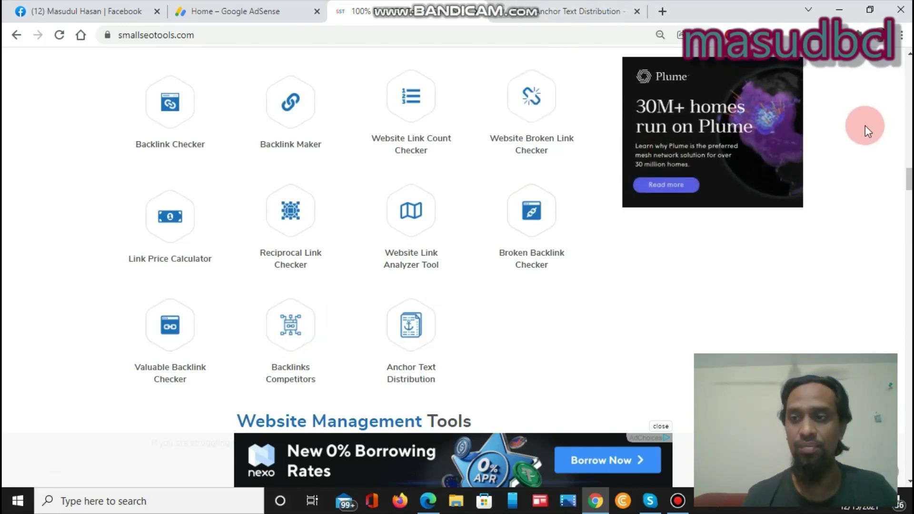
pyautogui.moveTo(909, 187)
pyautogui.mouseDown()
pyautogui.moveTo(909, 177)
pyautogui.moveTo(906, 184)
pyautogui.mouseUp()
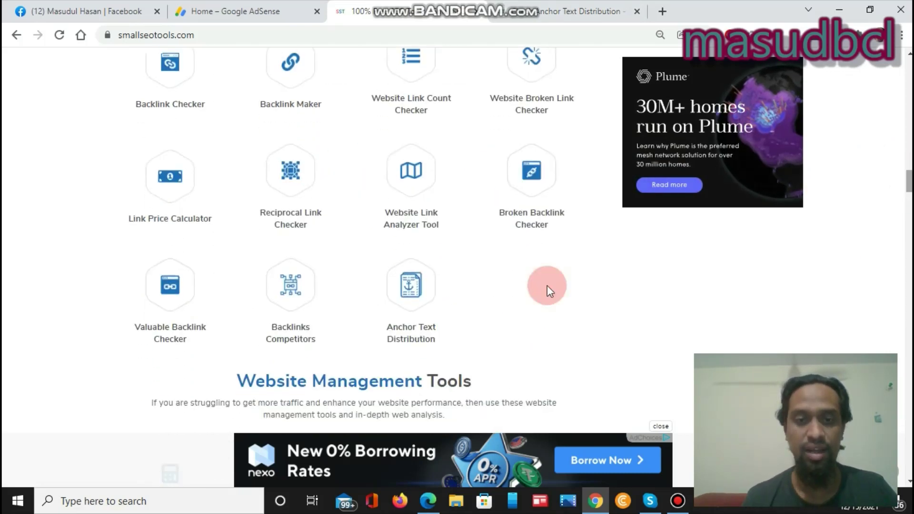
pyautogui.click(434, 335)
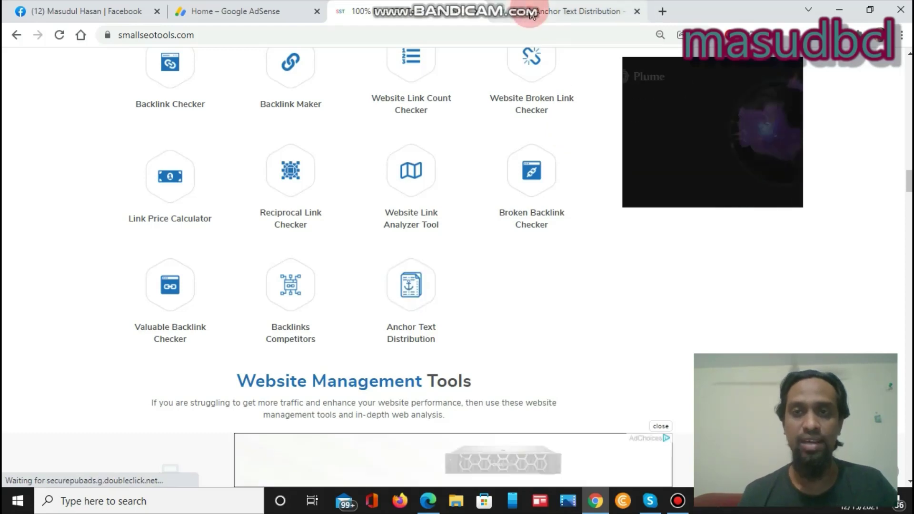
pyautogui.moveTo(909, 169); pyautogui.dragTo(909, 104)
pyautogui.click(465, 323)
pyautogui.click(315, 286)
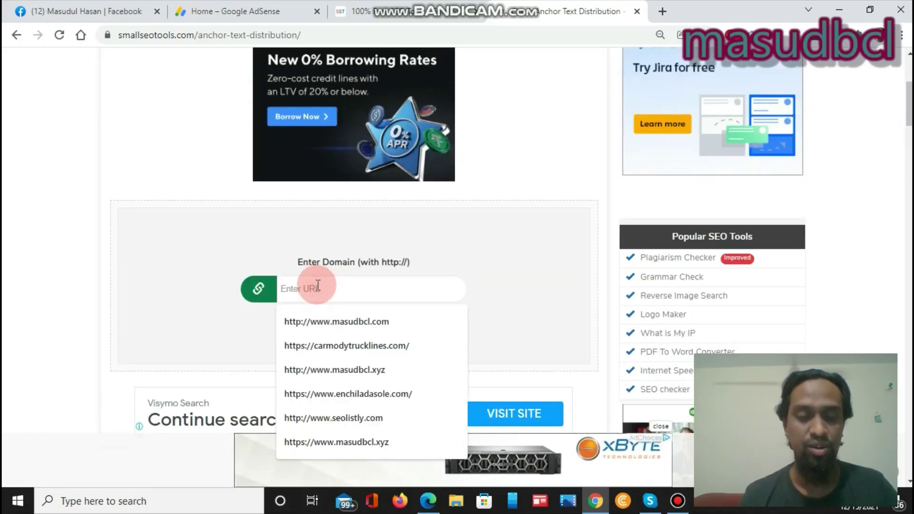
pyautogui.click(332, 372)
pyautogui.scroll(-4, 560, 287)
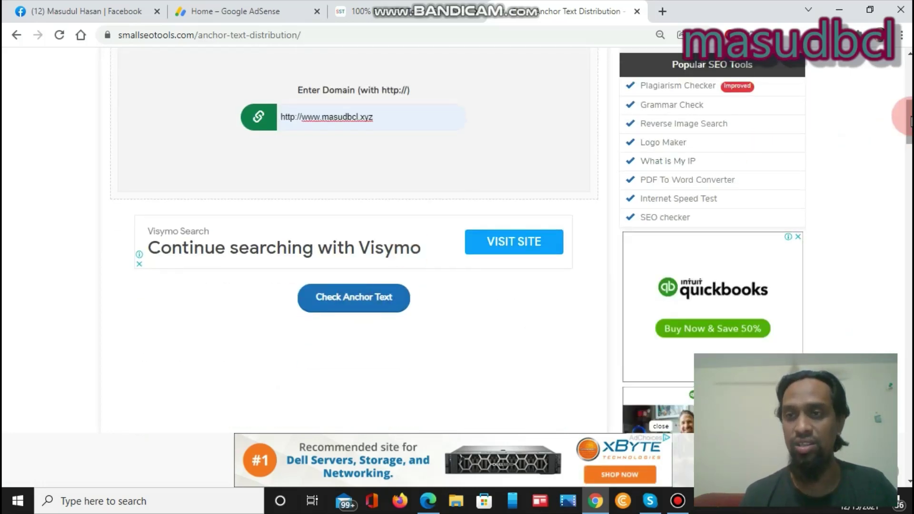
pyautogui.moveTo(908, 122); pyautogui.dragTo(908, 142)
pyautogui.click(360, 95)
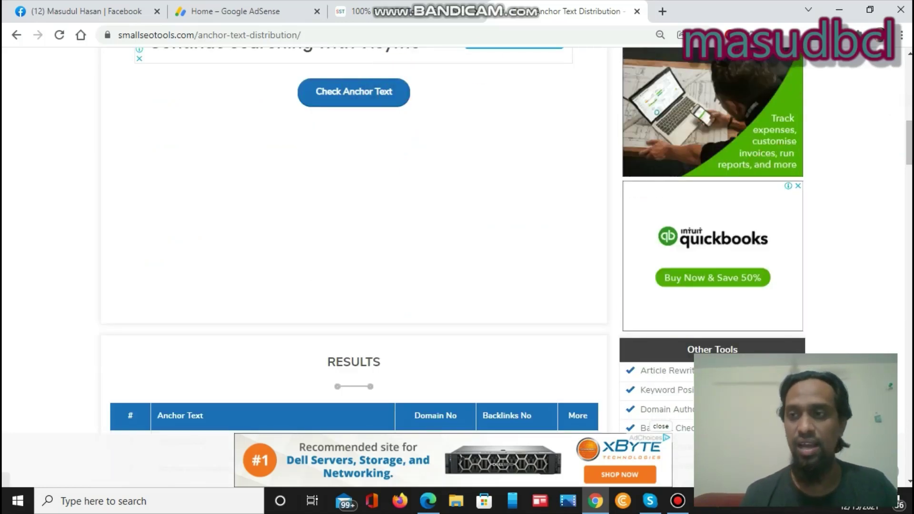
pyautogui.click(893, 142)
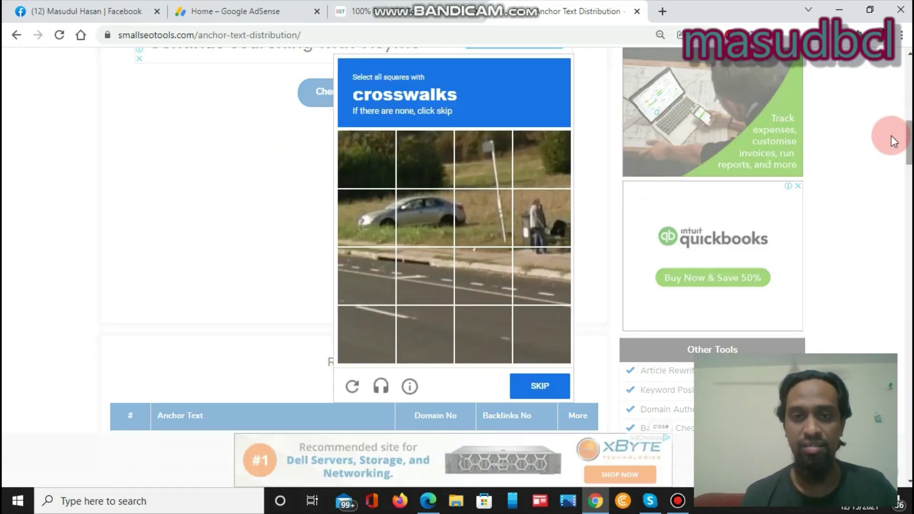
# Select the five crosswalk tiles in the image challenge and submit them.
pyautogui.click(388, 273)
pyautogui.click(421, 276)
pyautogui.click(483, 275)
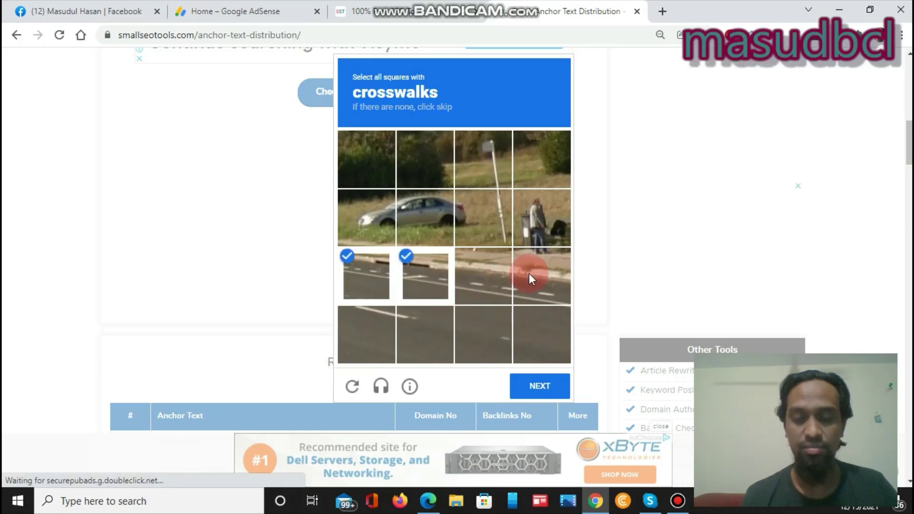
pyautogui.click(542, 275)
pyautogui.click(539, 386)
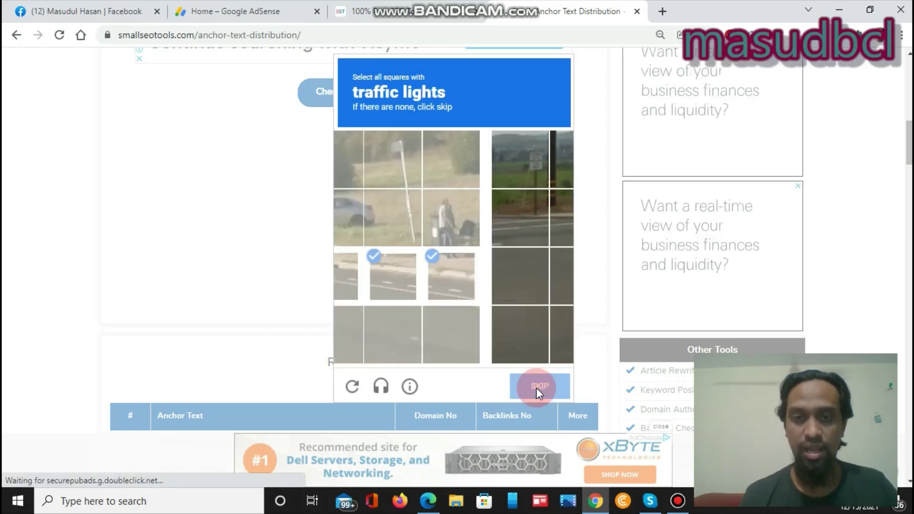
pyautogui.click(367, 221)
# Select the four traffic light tiles and submit the verification.
pyautogui.click(367, 175)
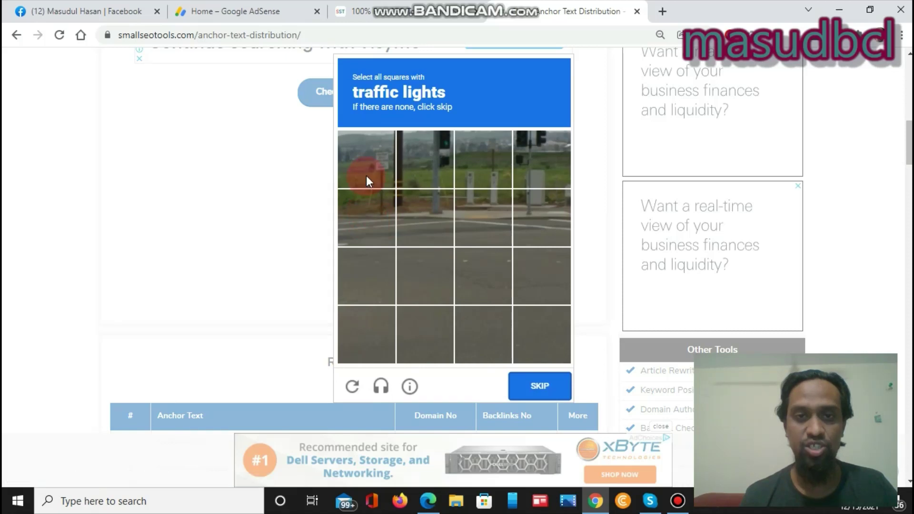
pyautogui.click(412, 167)
pyautogui.click(466, 169)
pyautogui.click(544, 165)
pyautogui.click(540, 384)
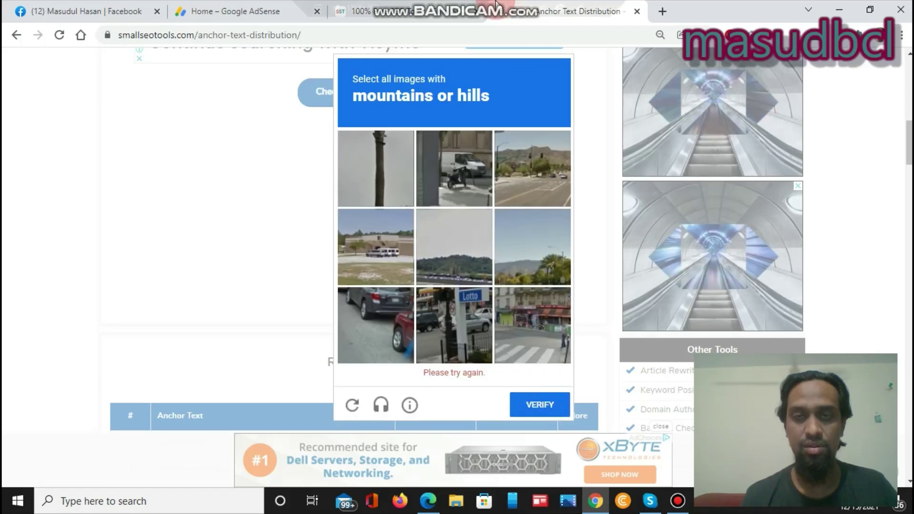
# Finish the verification so the masudbcl.xyz anchor text results load.
pyautogui.moveTo(510, 6)
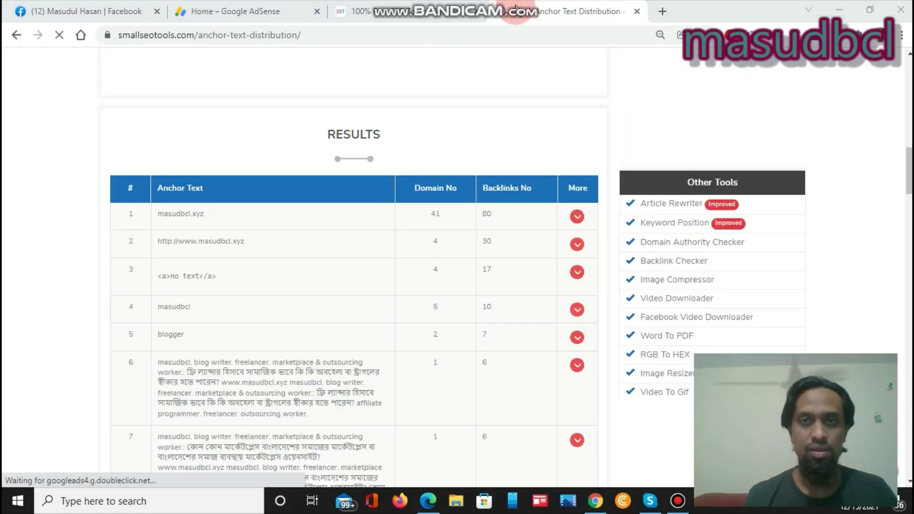
pyautogui.click(492, 106)
pyautogui.moveTo(457, 5)
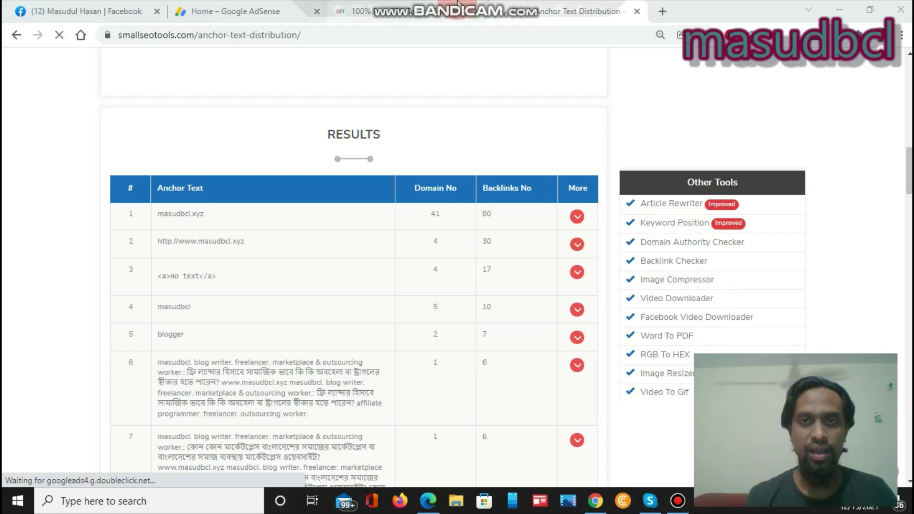
pyautogui.click(158, 187)
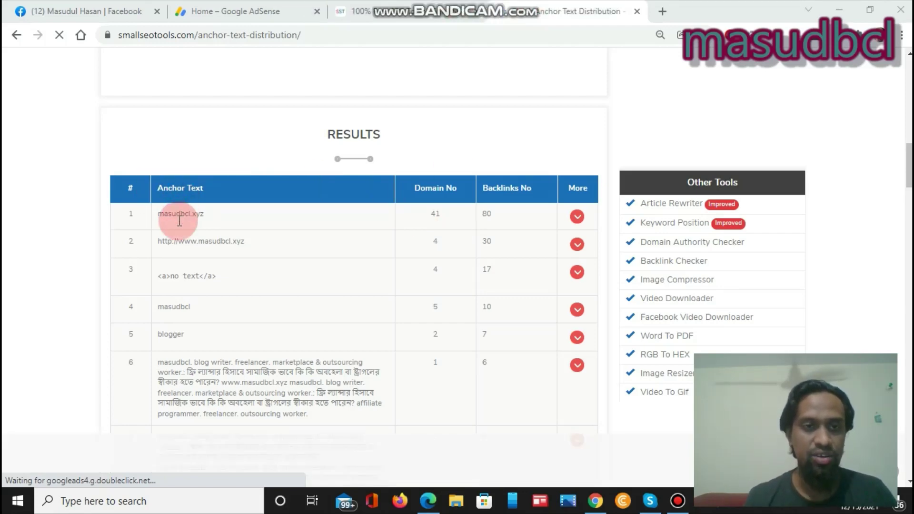
# Highlight the anchor texts in rows 1–6, including masudbcl.xyz, masudbcl and blogger.
pyautogui.doubleClick(180, 215)
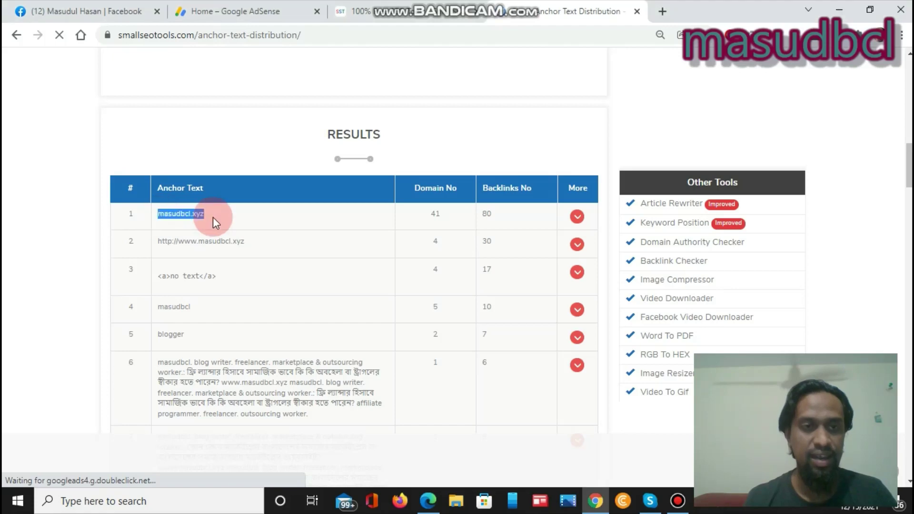
pyautogui.tripleClick(199, 245)
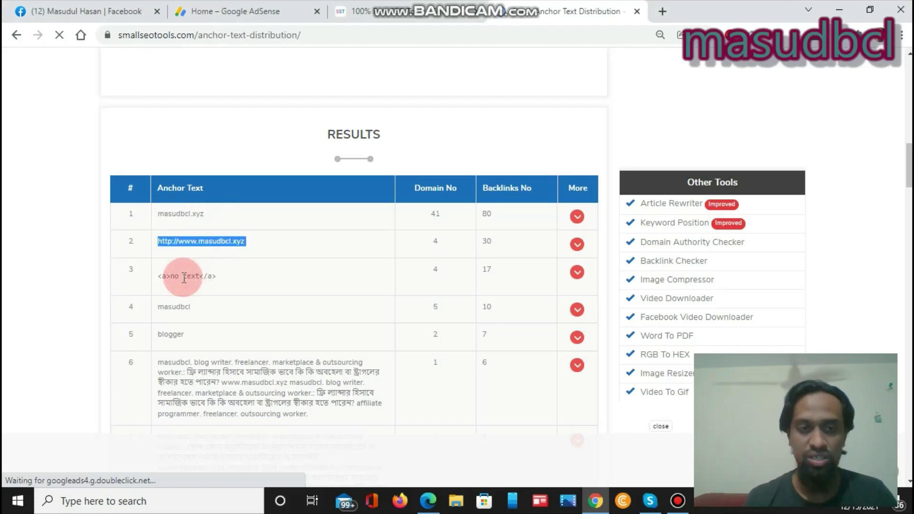
pyautogui.click(177, 307)
pyautogui.moveTo(177, 307); pyautogui.dragTo(187, 336)
pyautogui.click(176, 334)
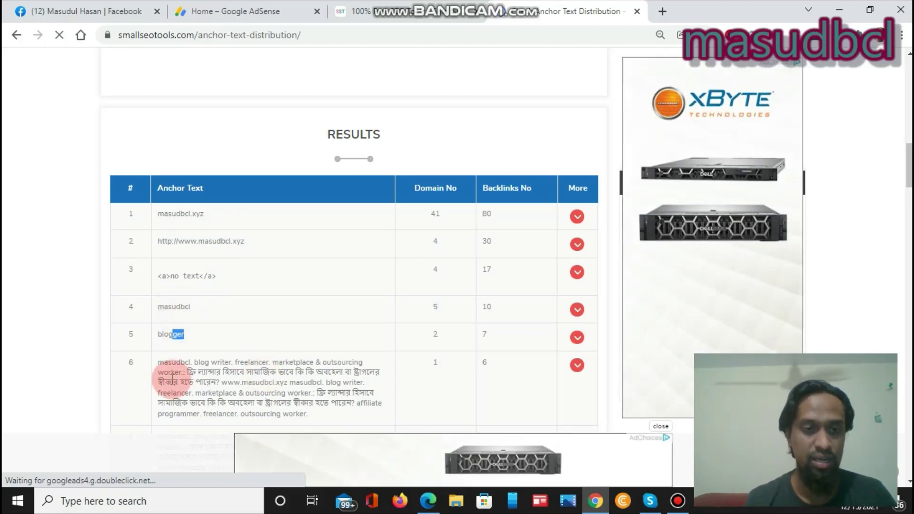
pyautogui.tripleClick(293, 401)
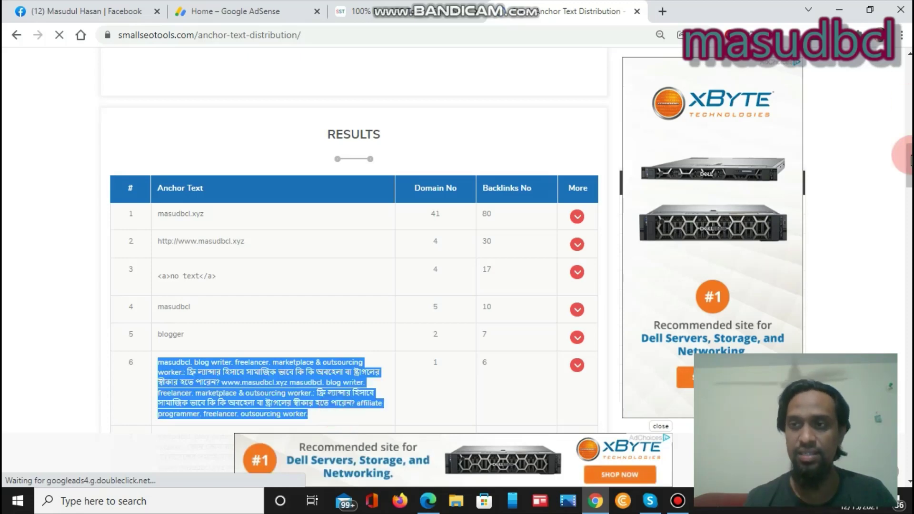
# Expand row 1's More arrow to reveal its First Seen and Last Check dates.
pyautogui.scroll(-6, 456, 257)
pyautogui.moveTo(909, 192); pyautogui.dragTo(909, 167)
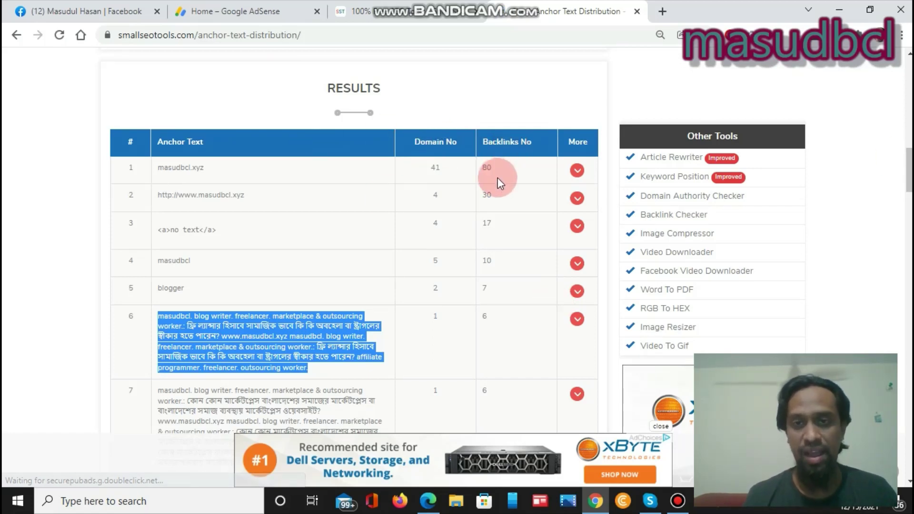
pyautogui.click(577, 171)
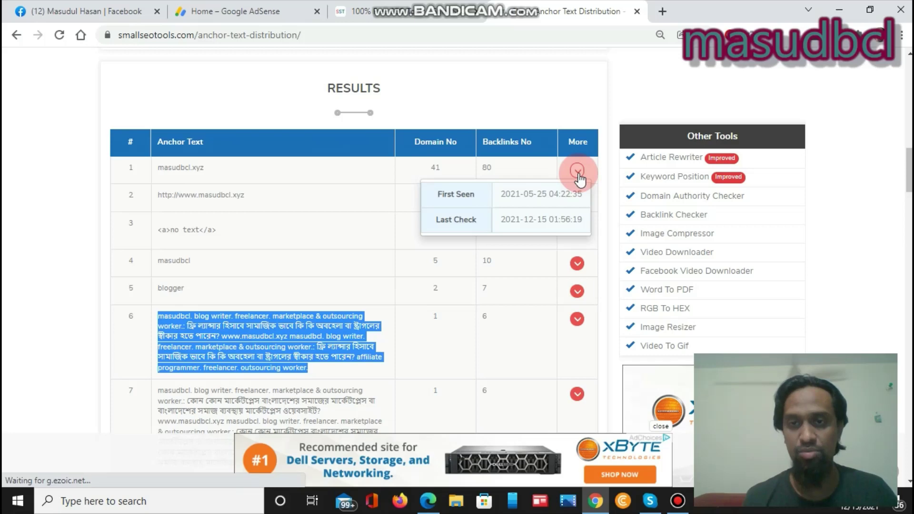
pyautogui.click(448, 195)
pyautogui.click(456, 227)
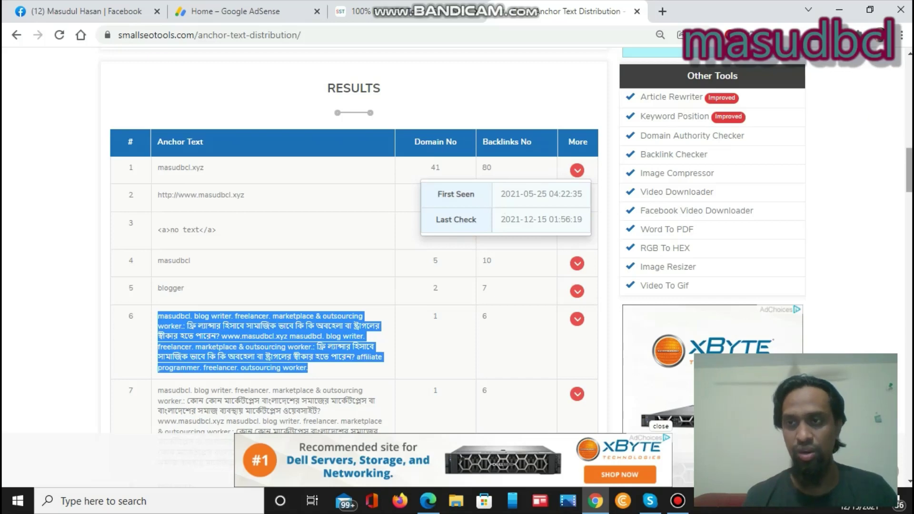
pyautogui.click(625, 8)
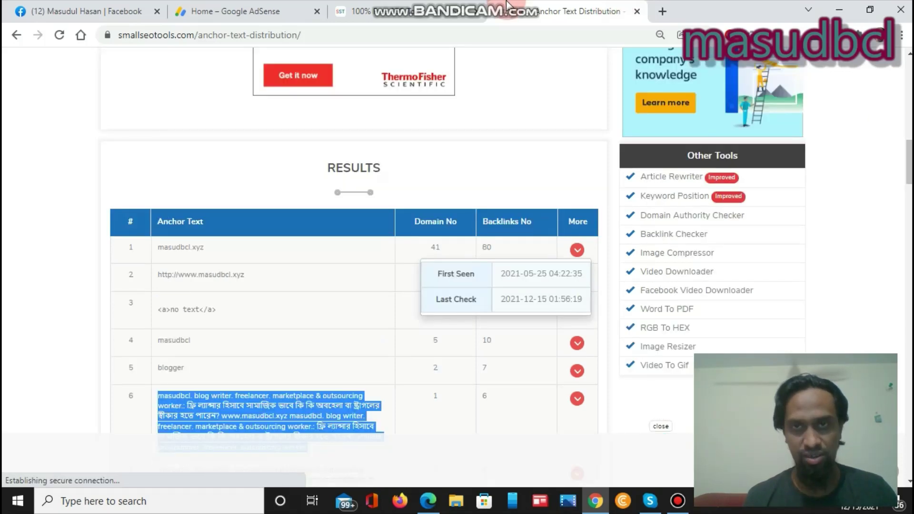